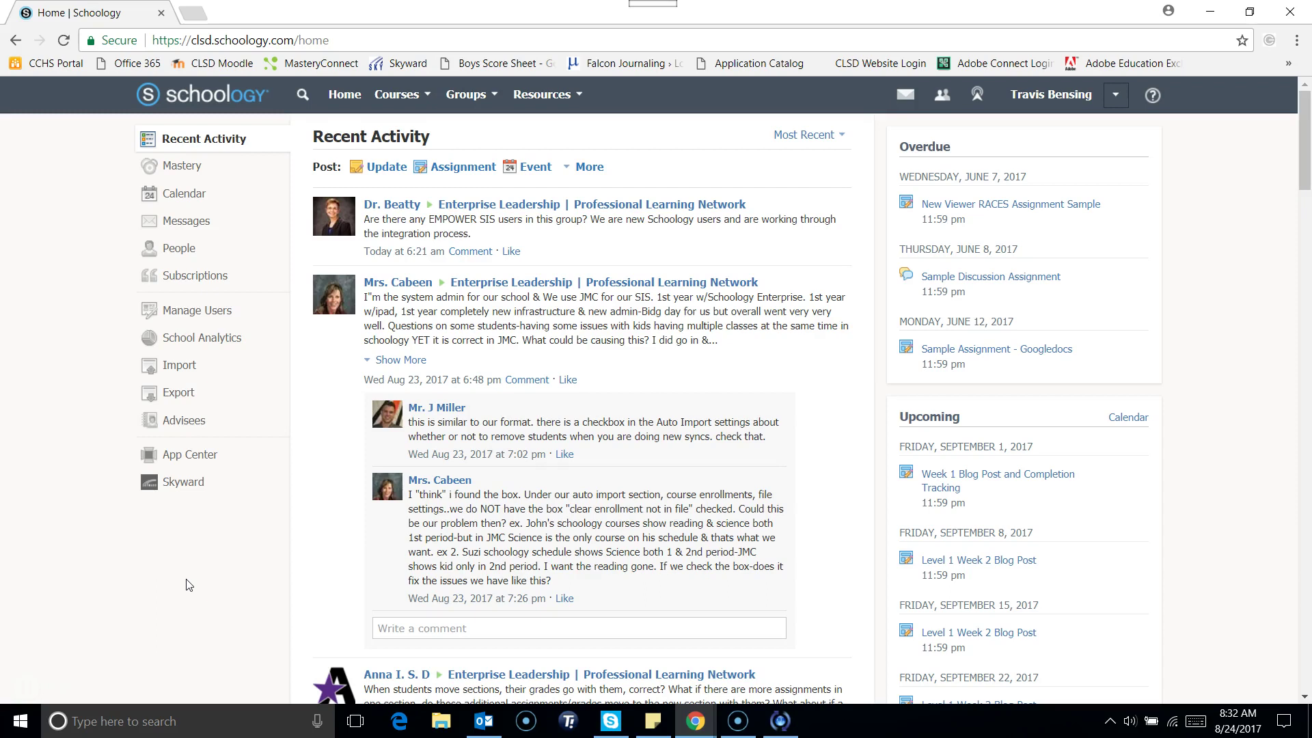
Bring up the Courses dropdown from the top bar and browse its course list
left_click(429, 100)
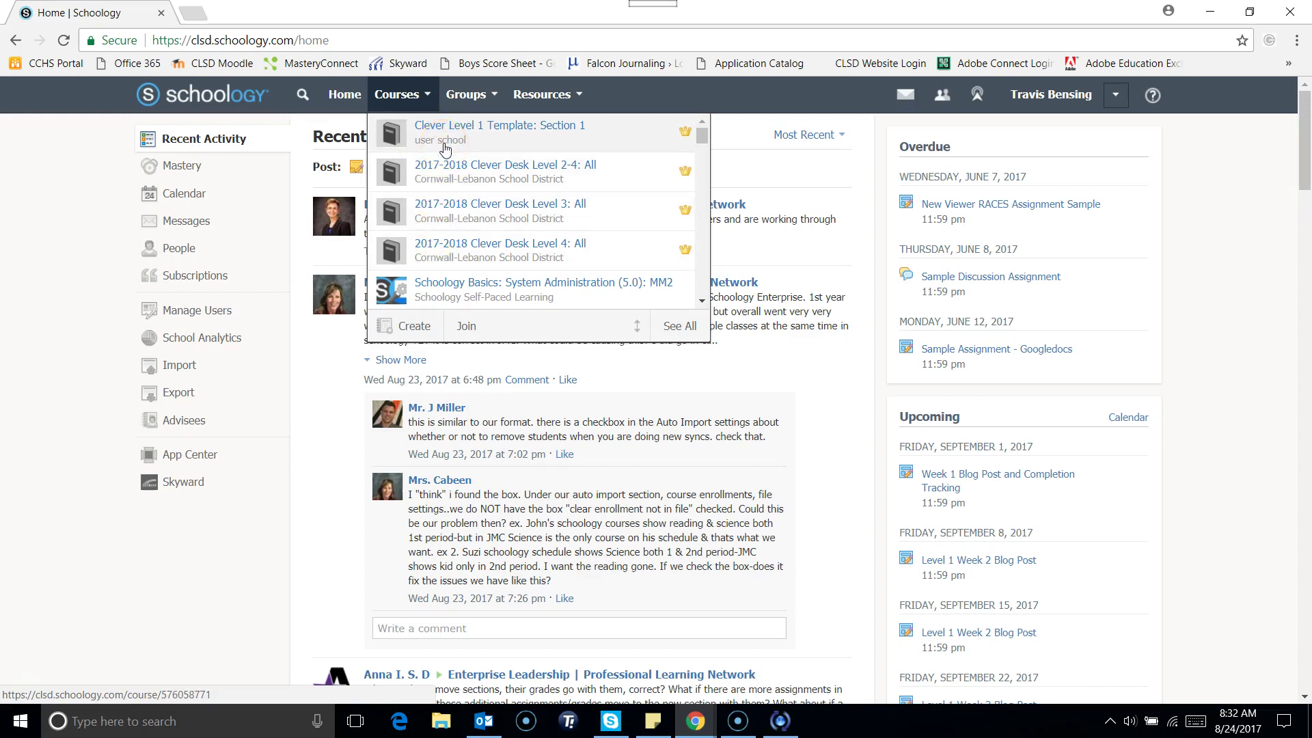
left_click(701, 138)
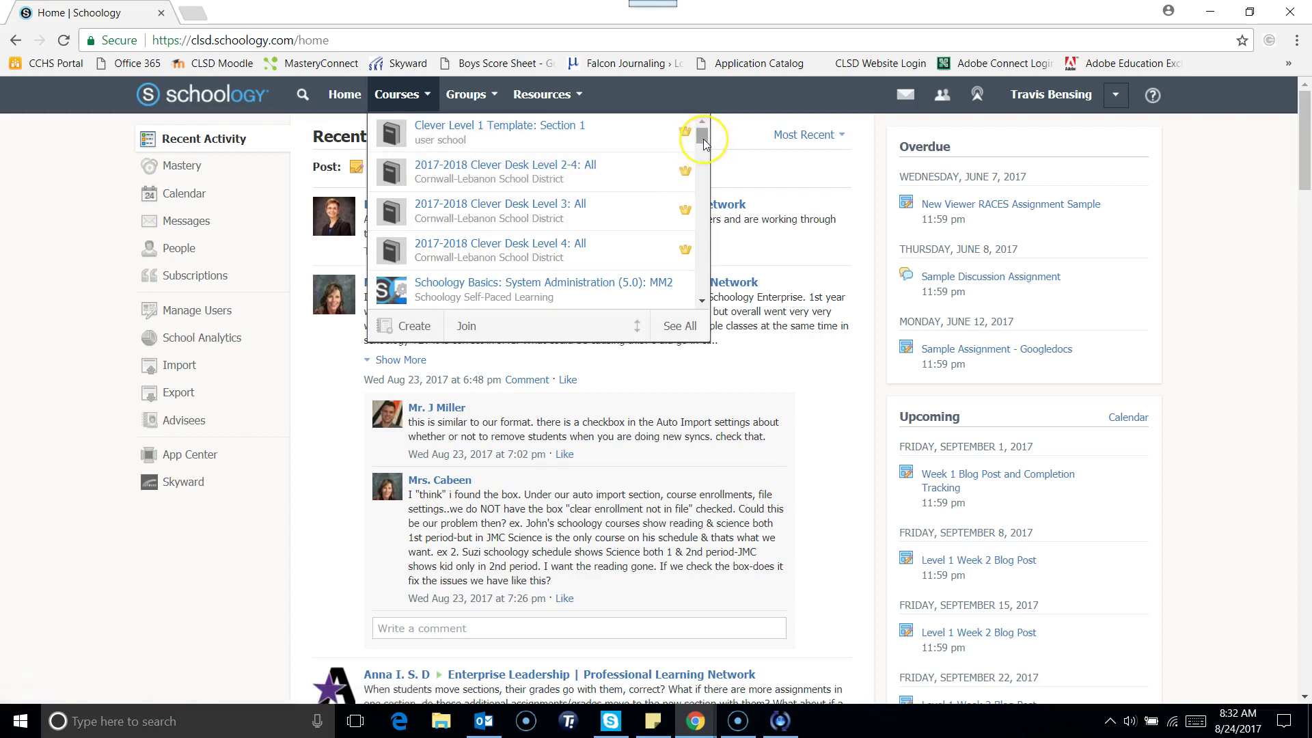
left_click_drag(703, 138, 705, 166)
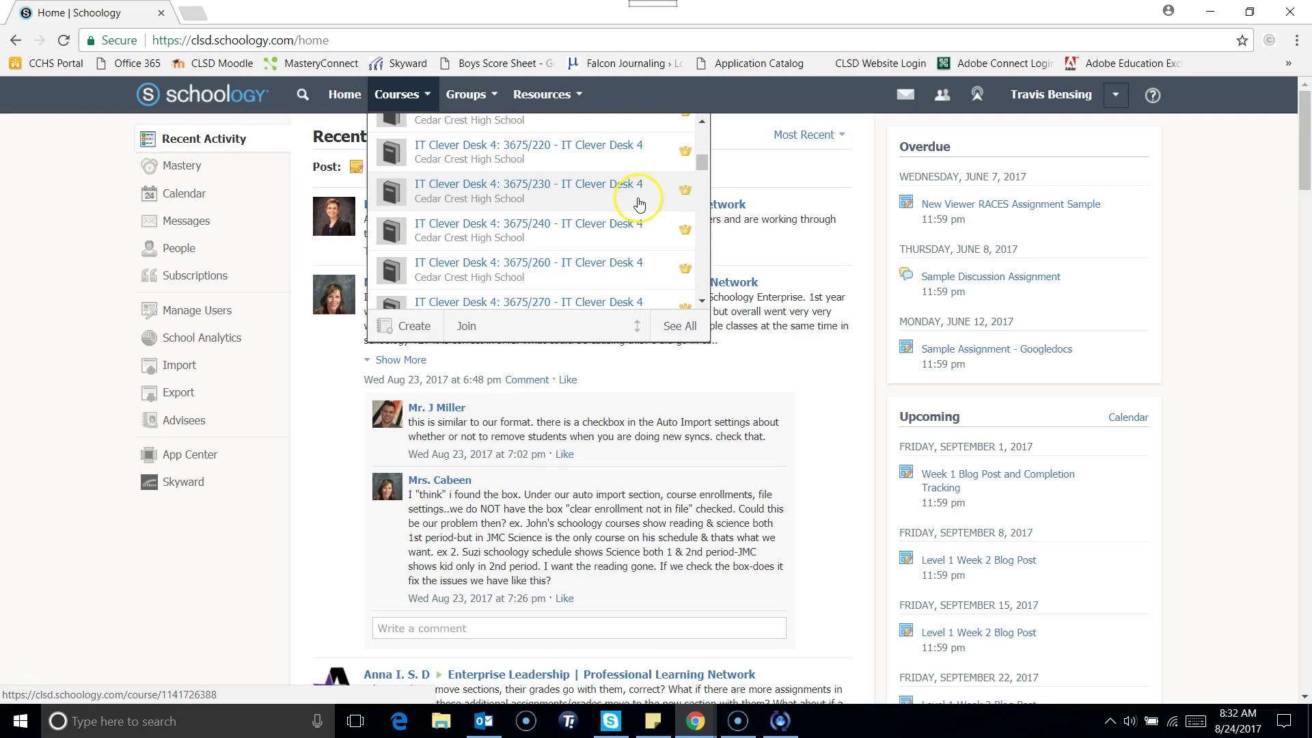
Open the full Courses page via See All to reach the IT Clever Desk 1 sections
left_click(680, 326)
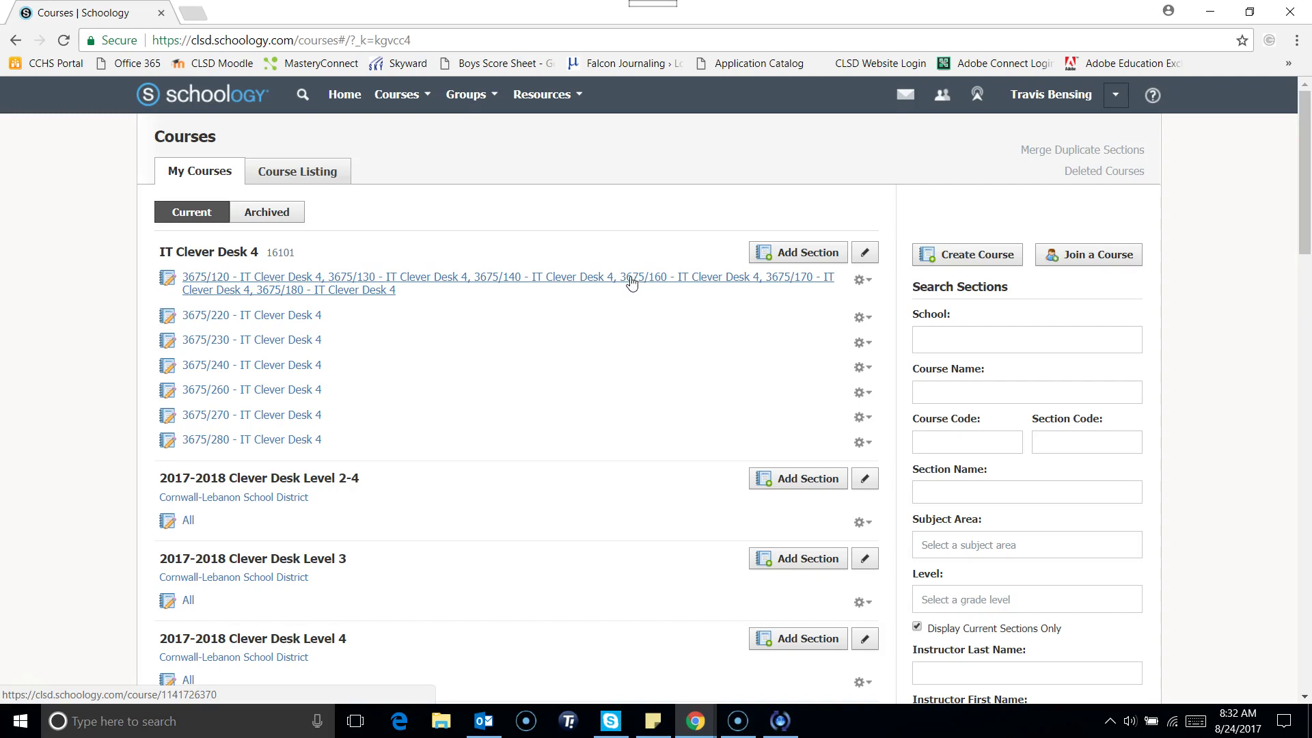
scroll(631, 283, "down", 2)
scroll(630, 283, "down", 2)
scroll(631, 283, "down", 2)
scroll(631, 283, "down", 2)
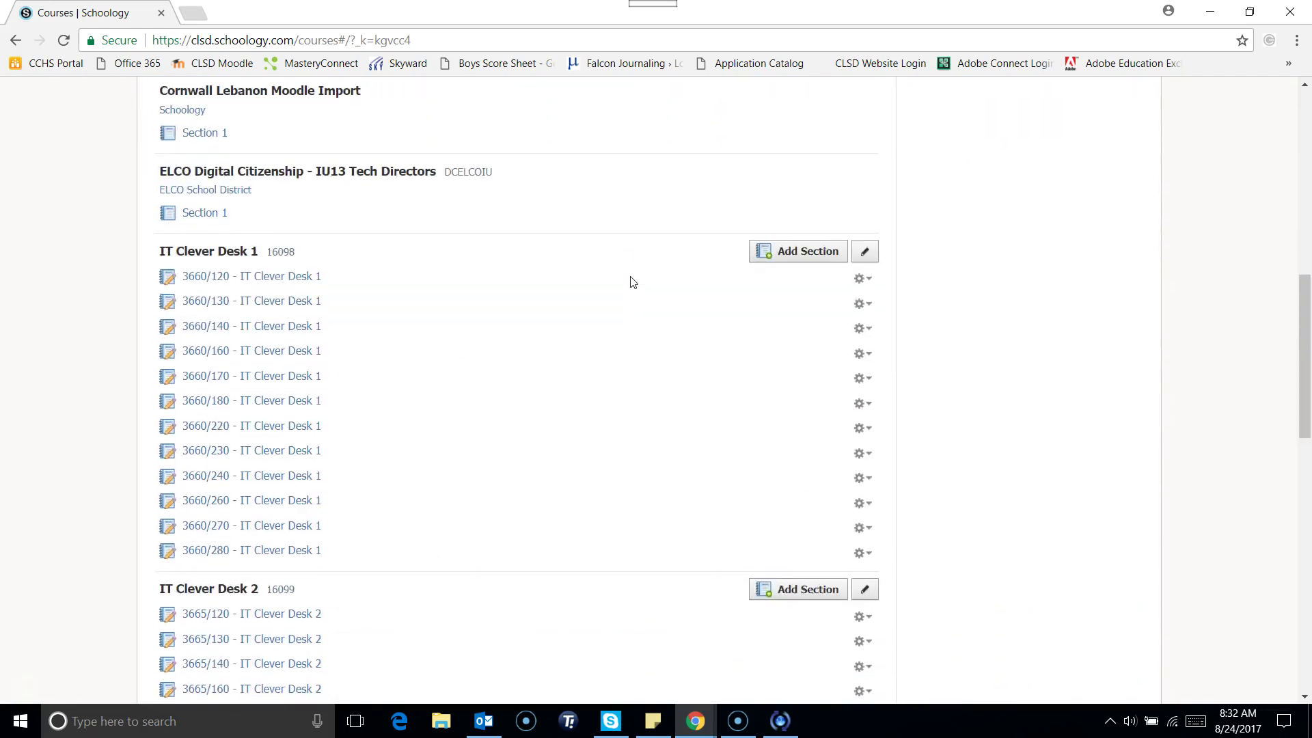
scroll(631, 283, "down", 1)
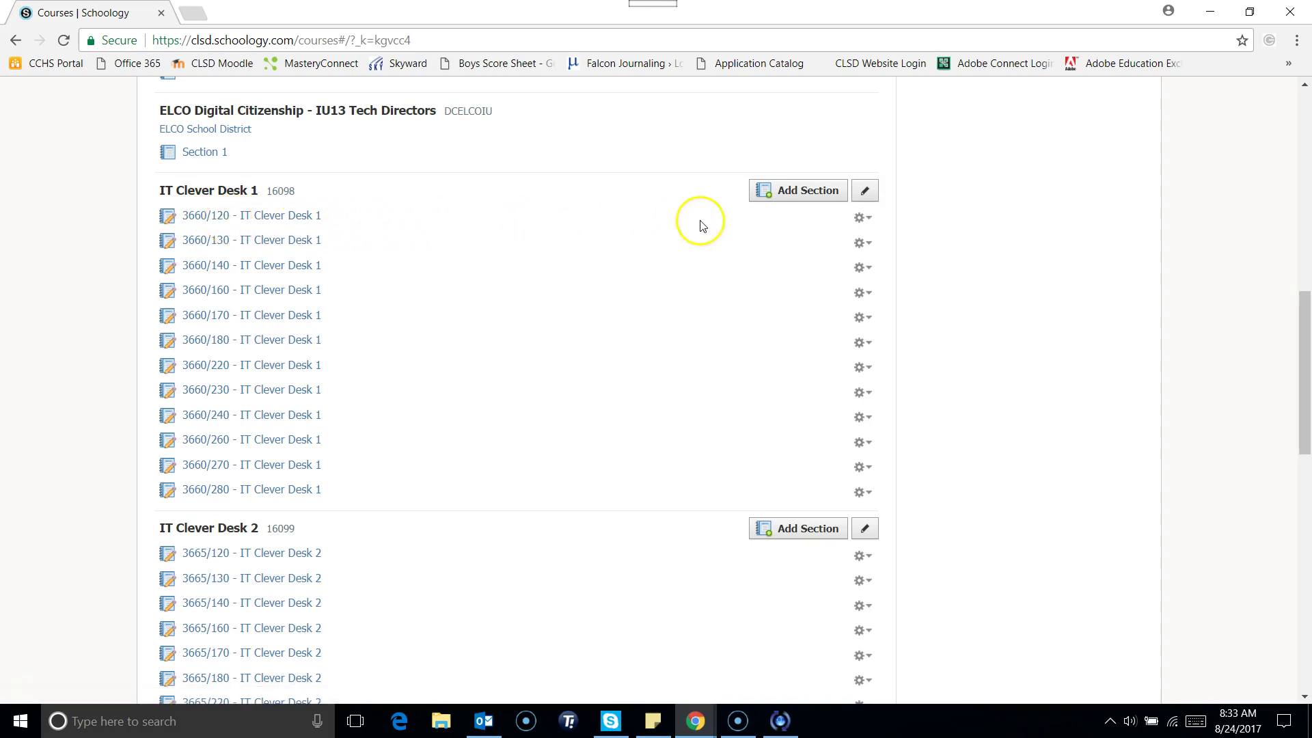
Start Link Existing Section on 3660/120 and check sections 3660/130, 140, 160, 170 and 180
left_click(859, 221)
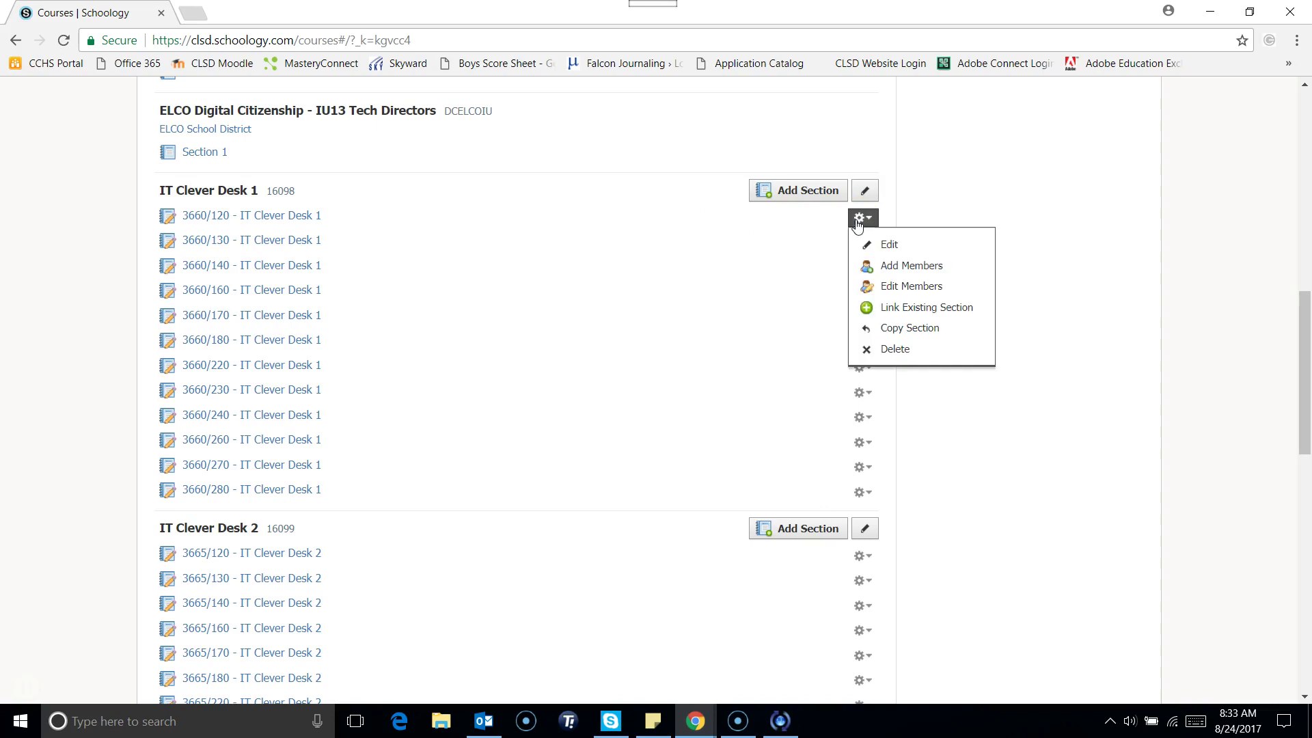
left_click(888, 312)
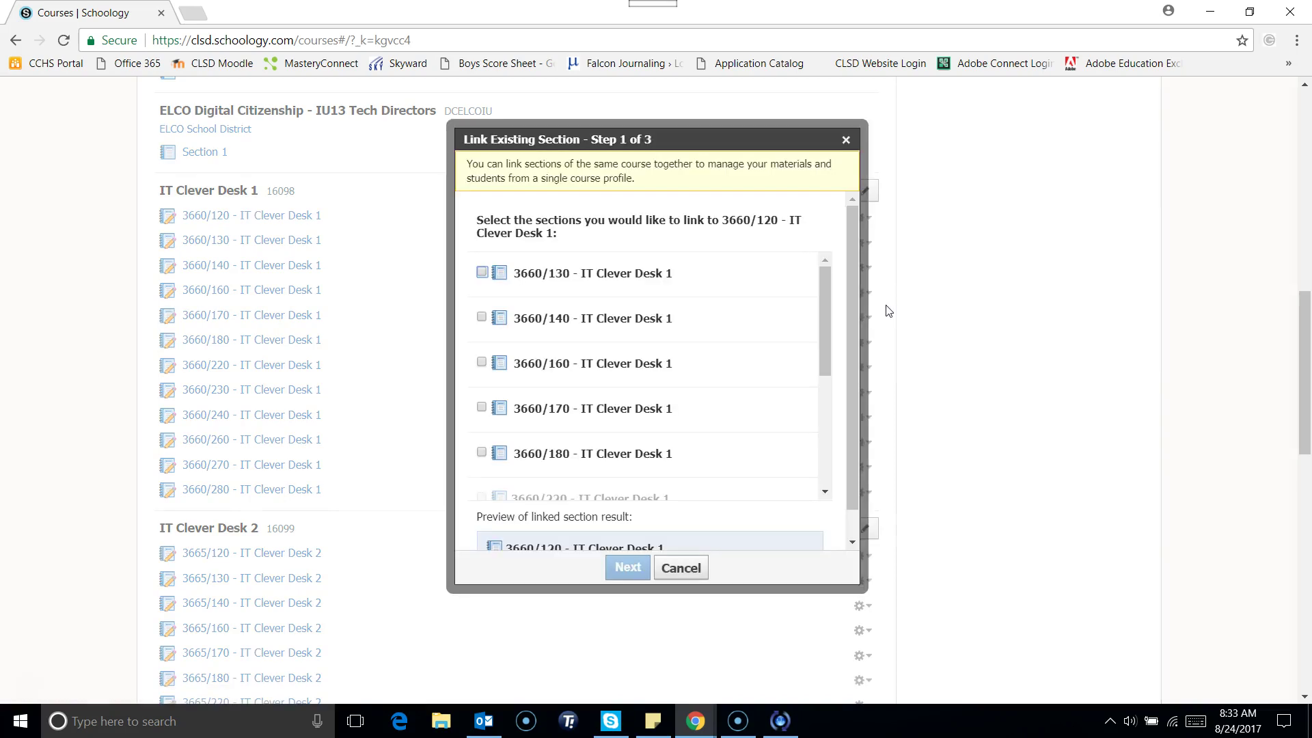
left_click_drag(830, 310, 729, 309)
left_click(482, 273)
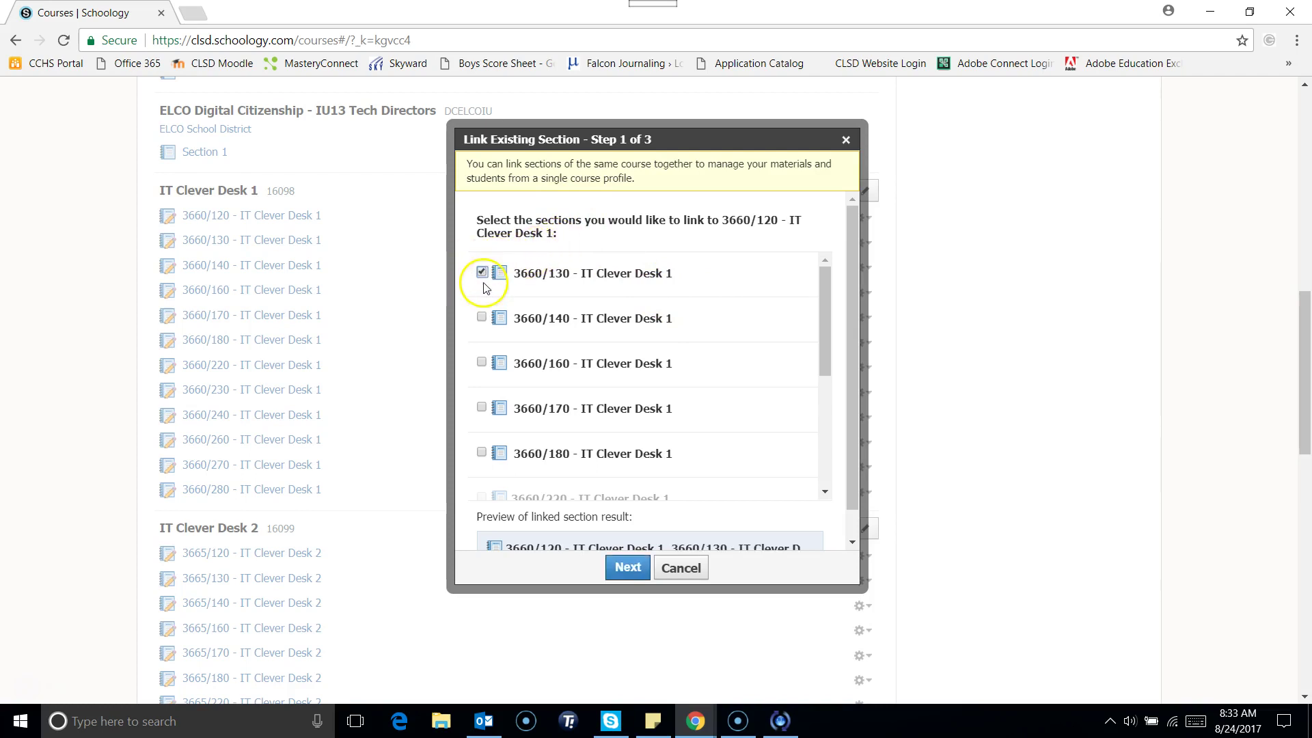
left_click(482, 318)
left_click(481, 363)
left_click(482, 408)
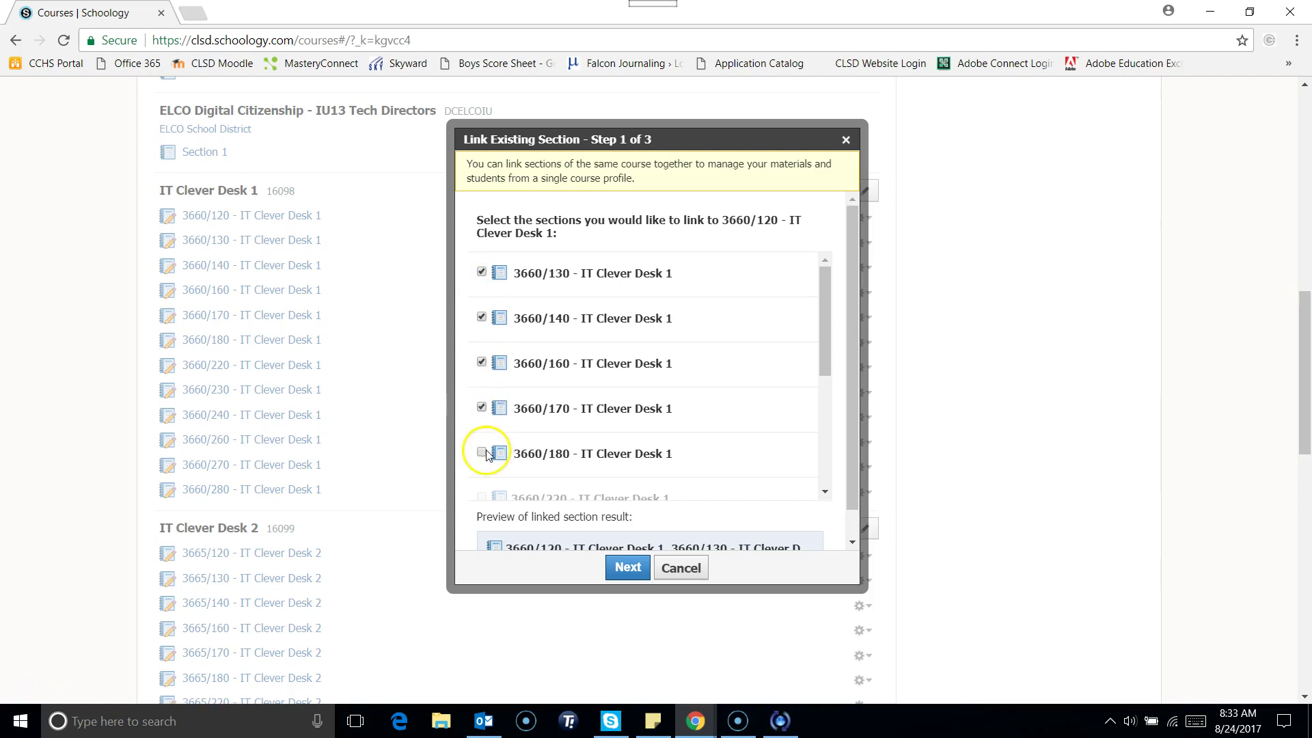
left_click(482, 453)
scroll(548, 436, "down", 5)
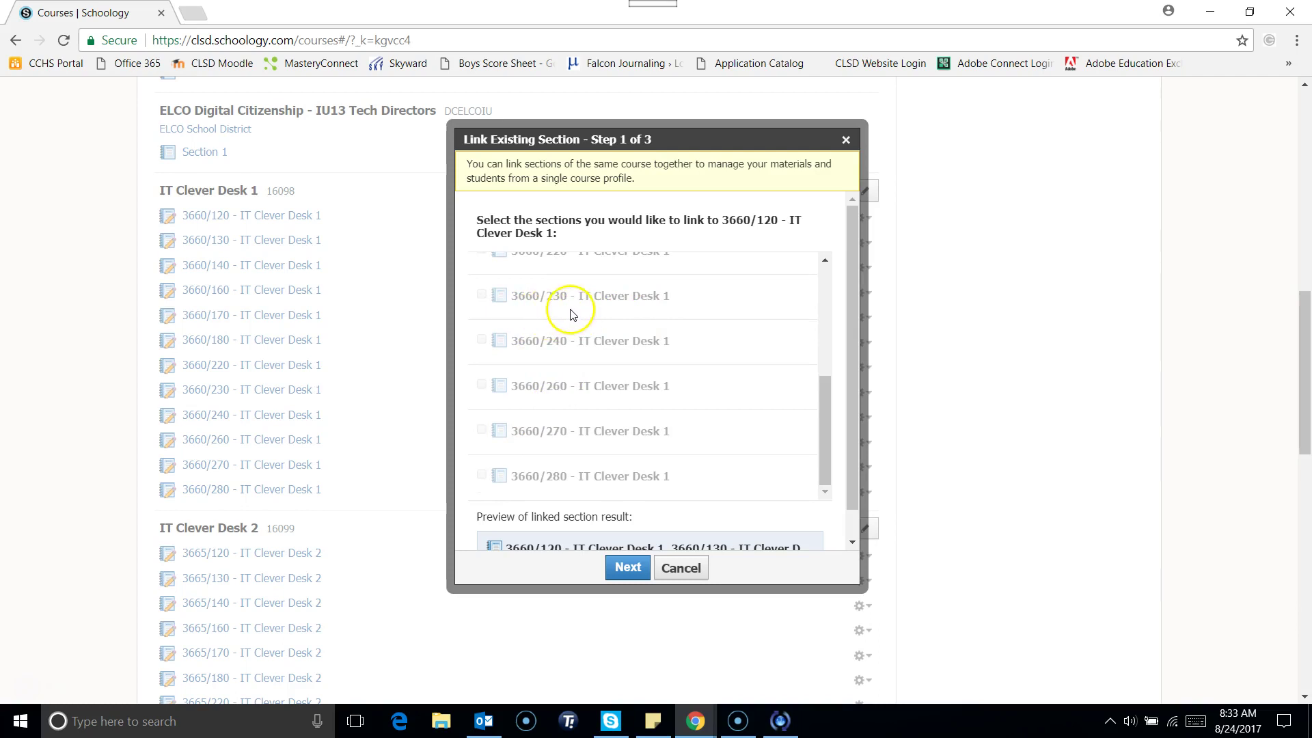
mouse_move(562, 298)
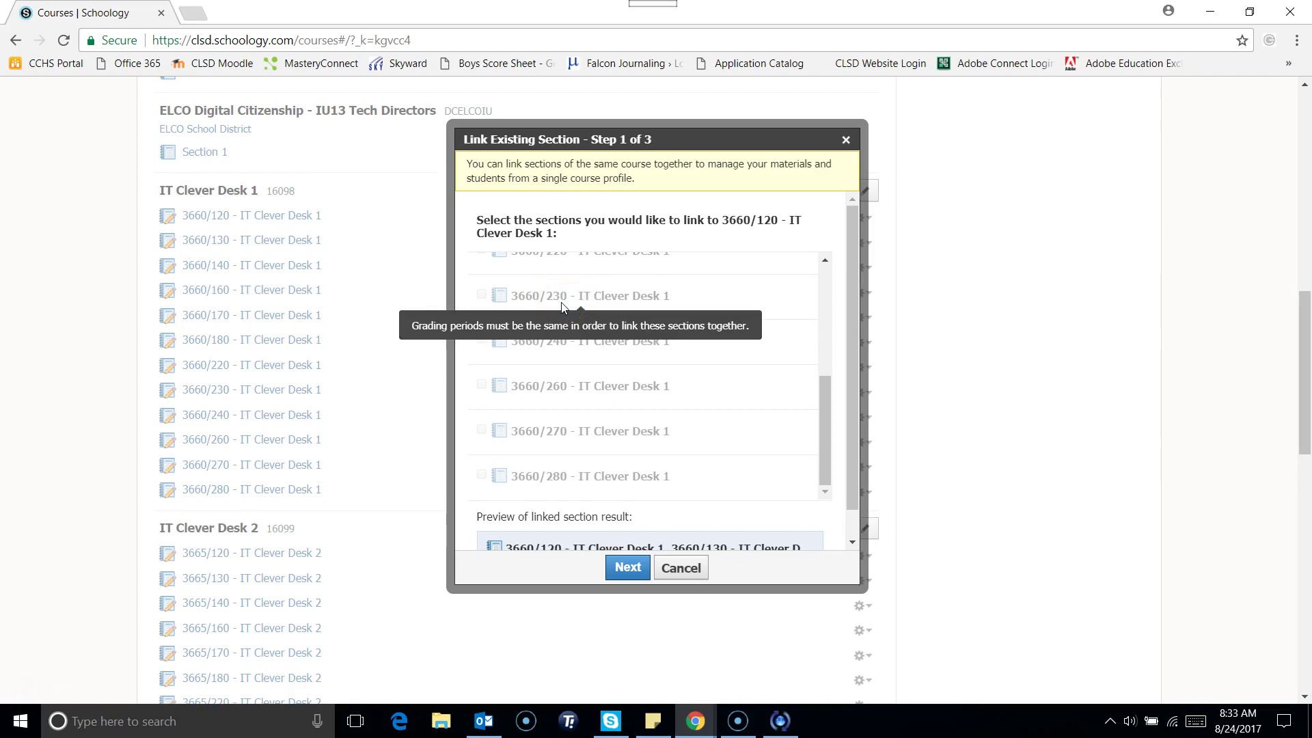
scroll(576, 306, "down", 1)
scroll(576, 311, "down", 2)
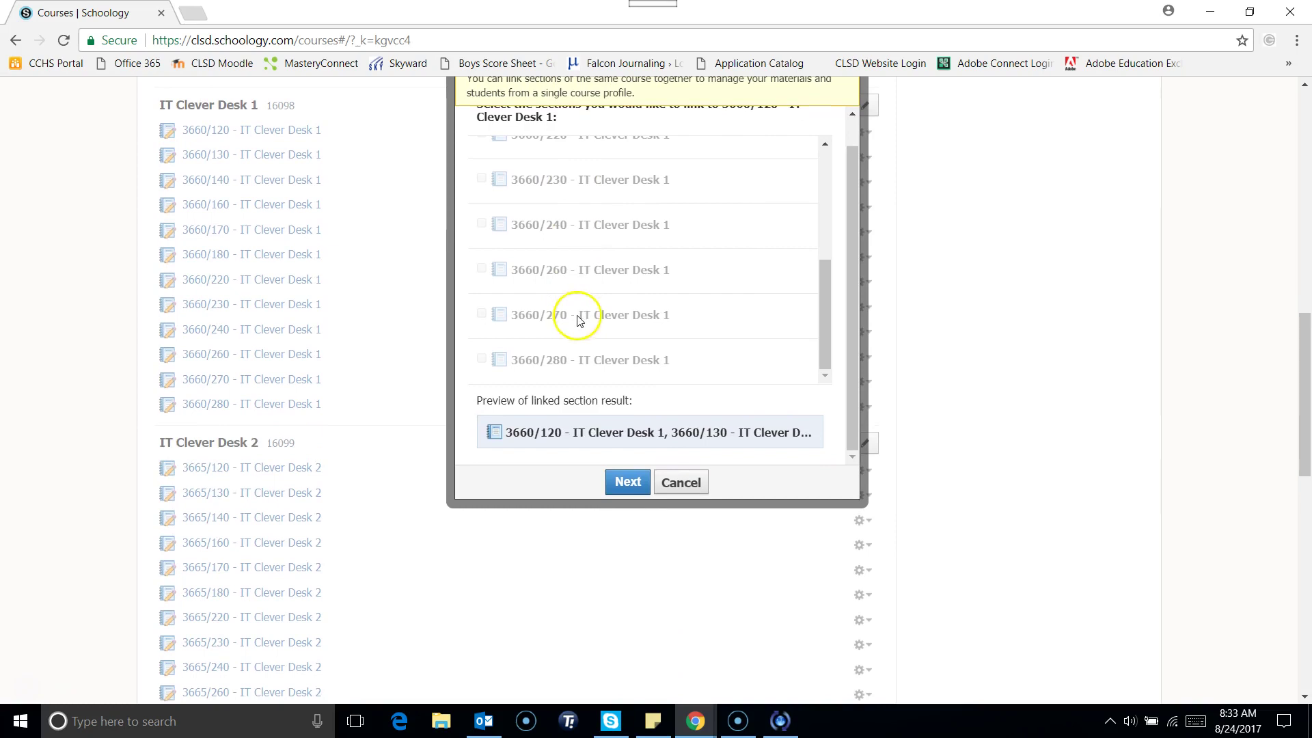
Advance the link wizard to the grades step and choose the Standard CSV export
left_click(625, 480)
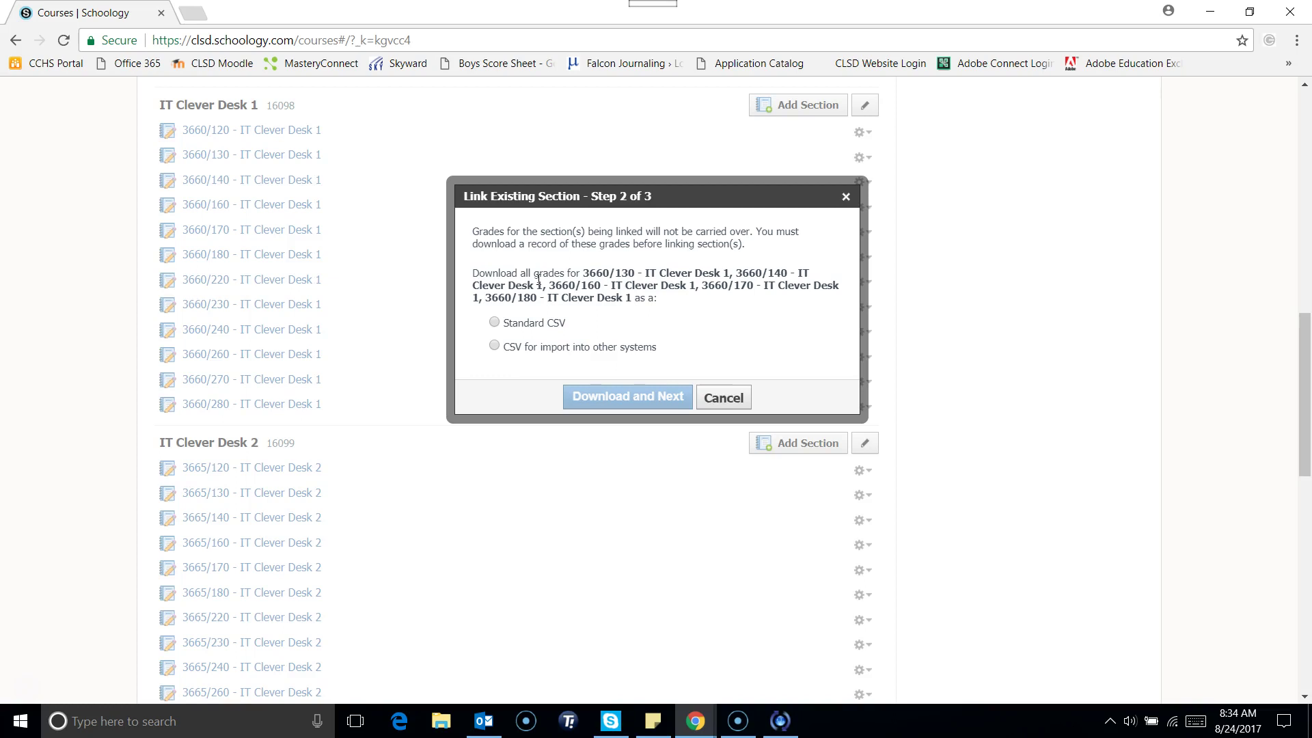
left_click(492, 323)
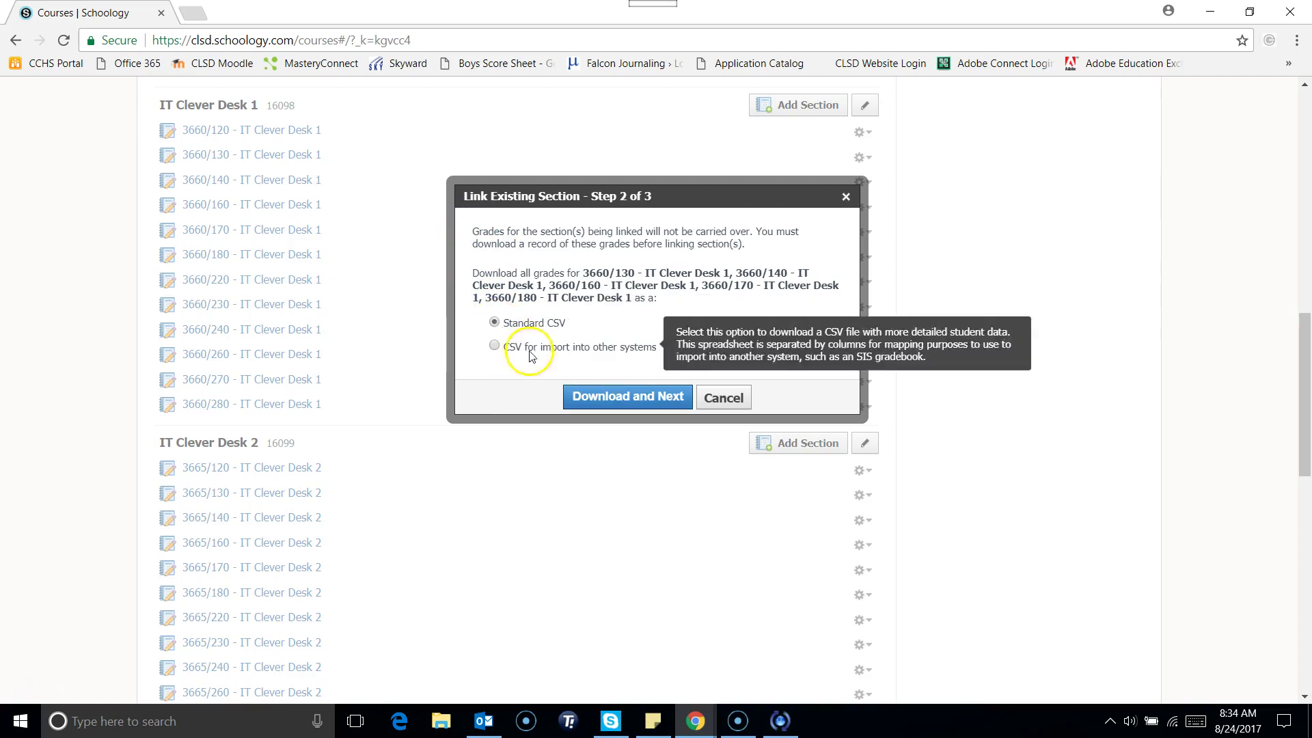
Download the grades, then confirm linking the five sections into 3660/120
left_click(600, 398)
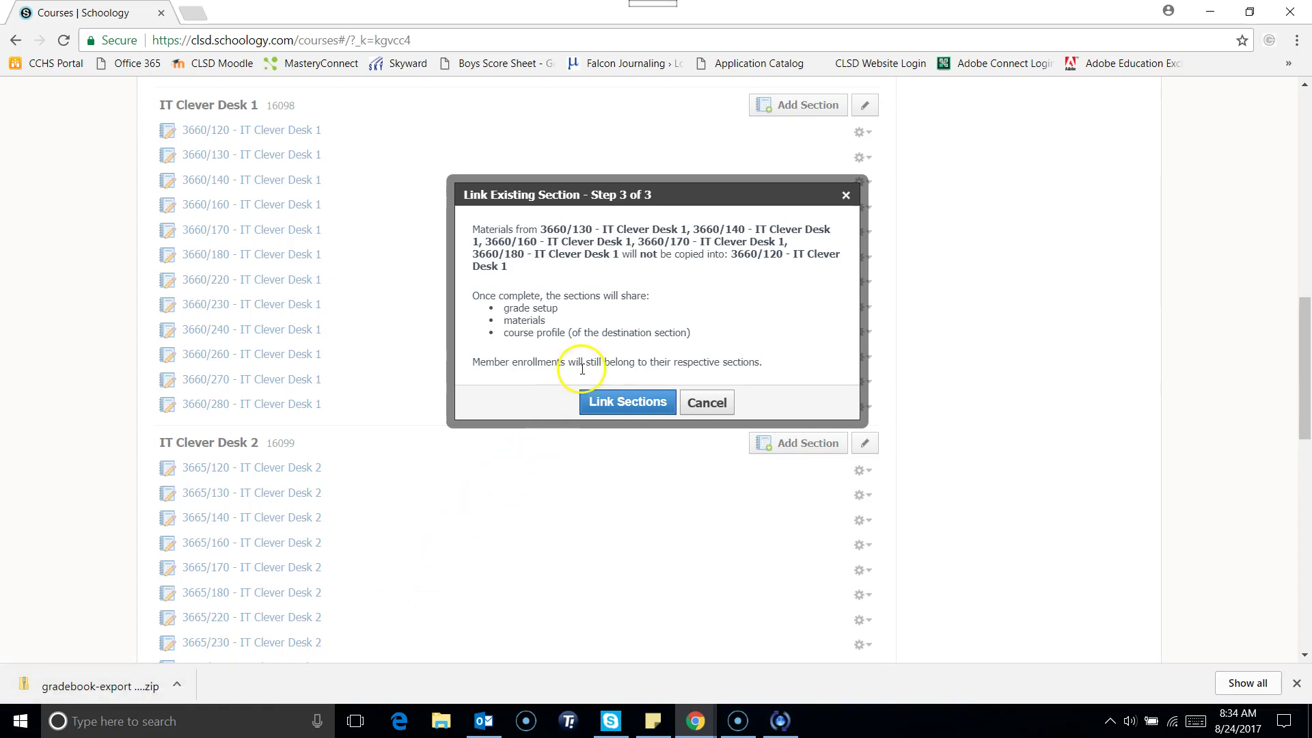
left_click(609, 402)
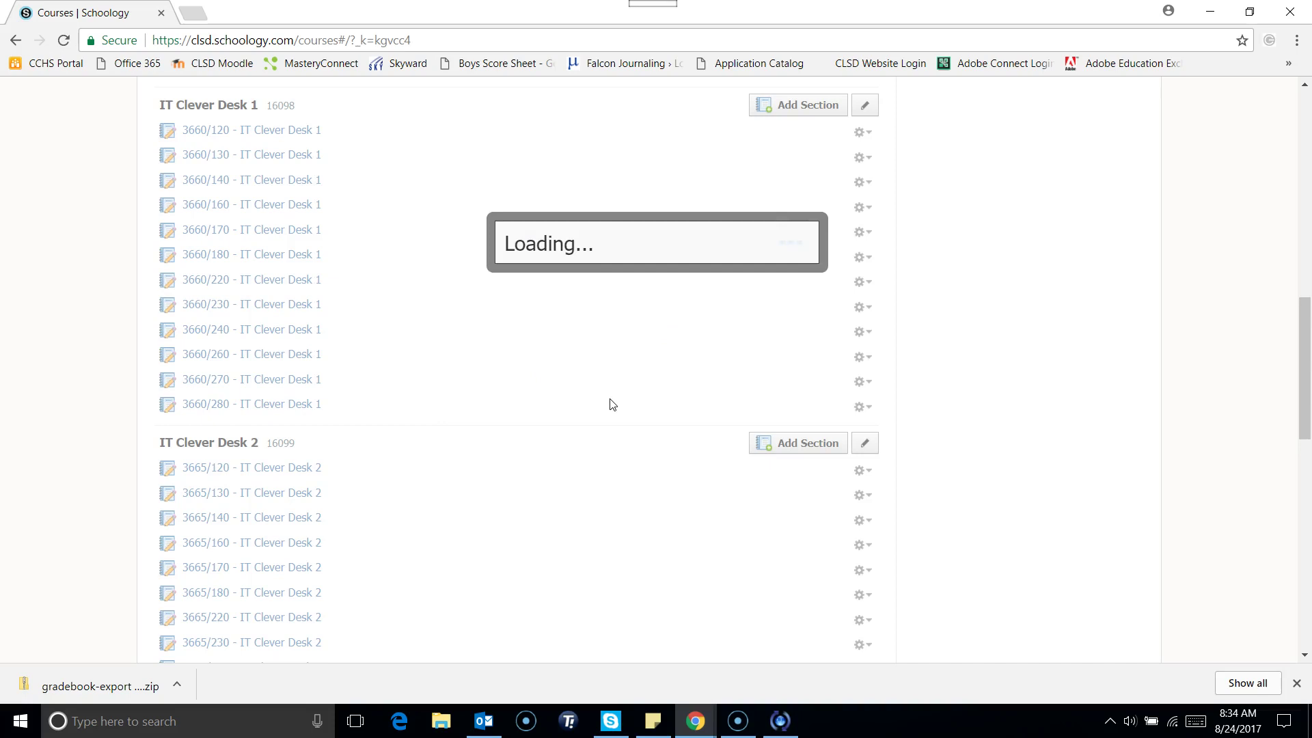